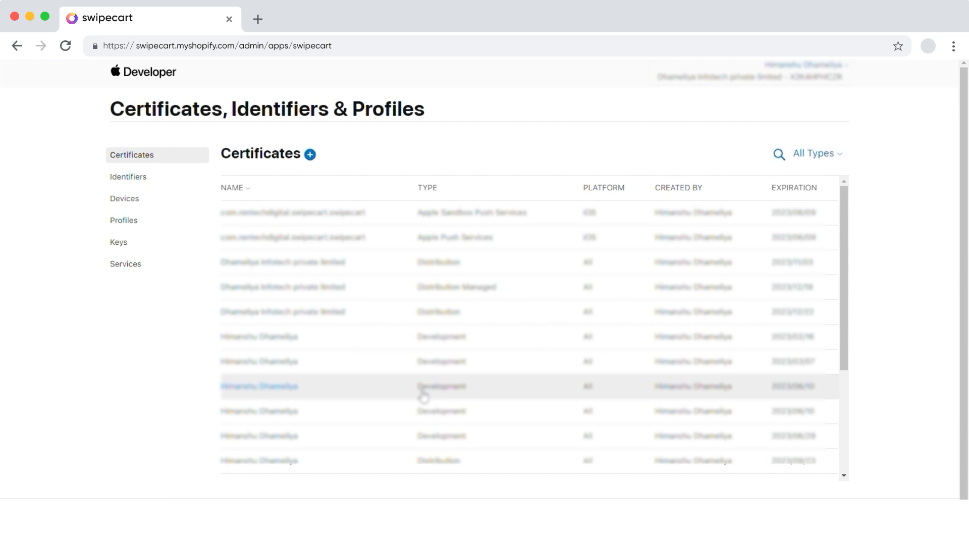
Search the App ID identifiers for the existing main app and open its App ID configuration.
left_click(126, 179)
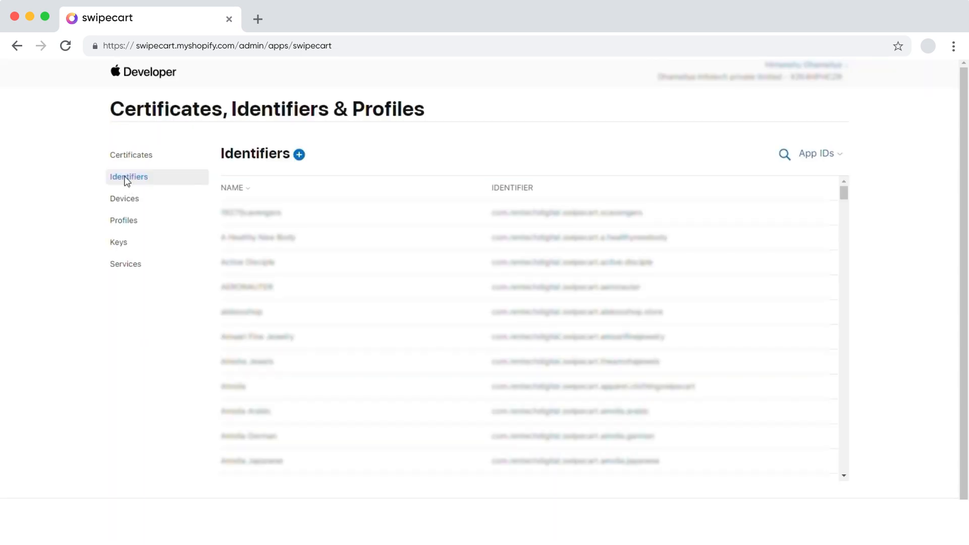
scroll(505, 303, "down", 10)
left_click(785, 155)
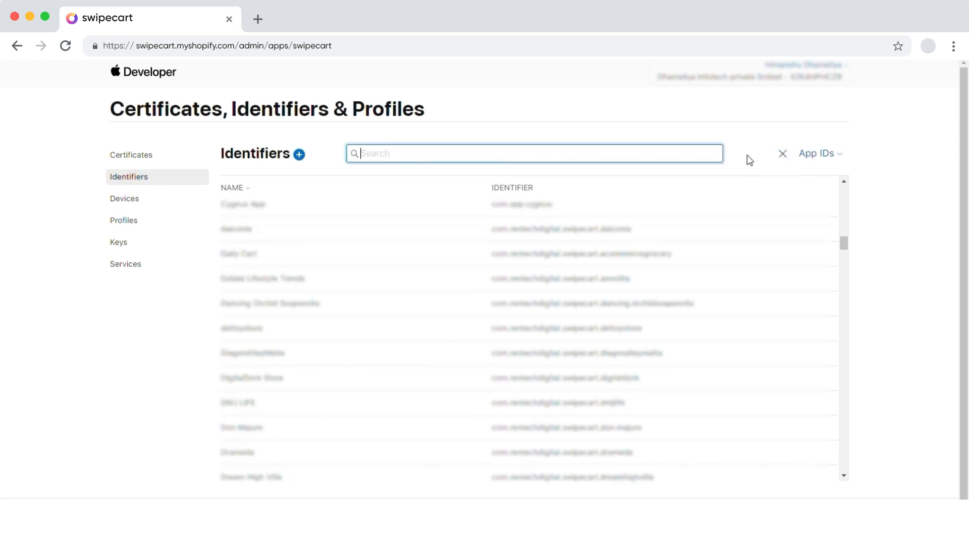
type("blogi")
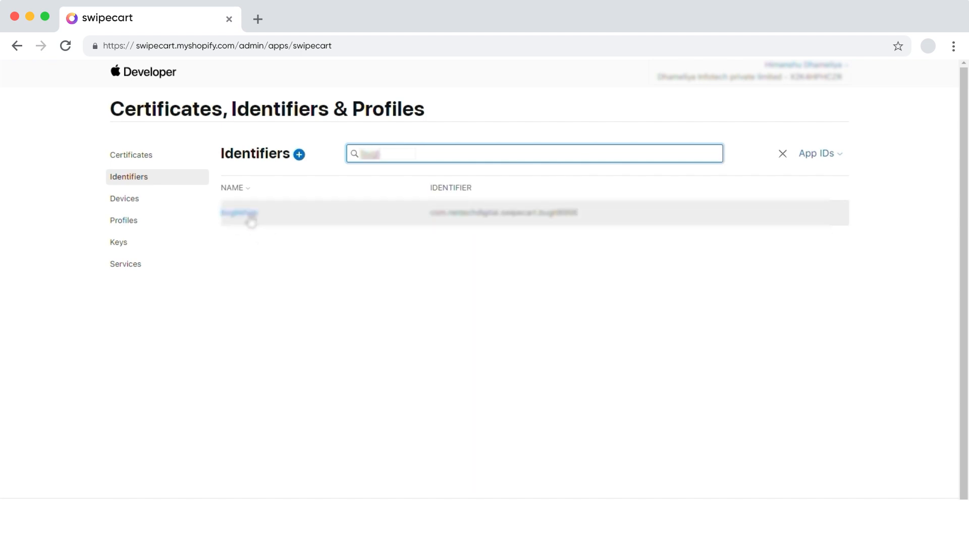
left_click(237, 211)
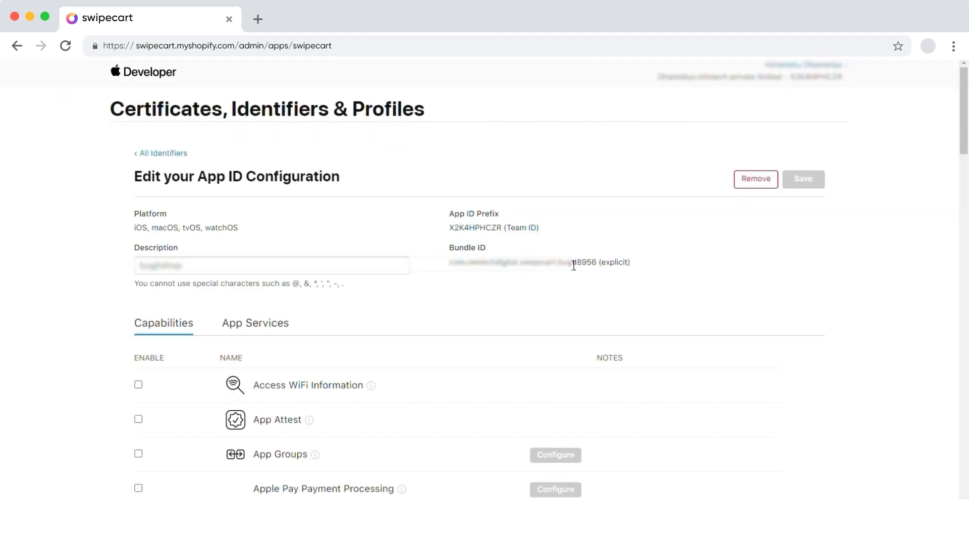
Select and copy the existing app's Bundle ID, without the "(explicit)" suffix.
double_click(514, 267)
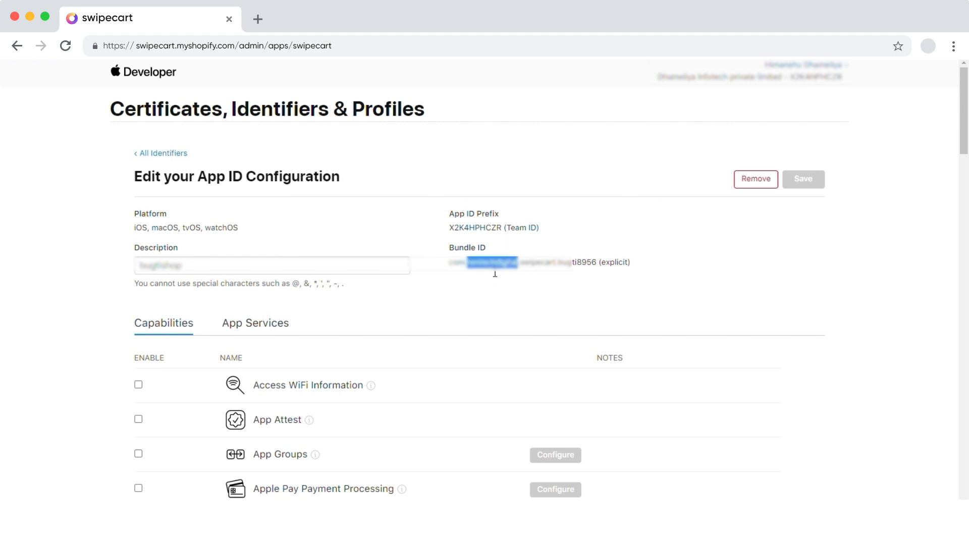
triple_click(495, 275)
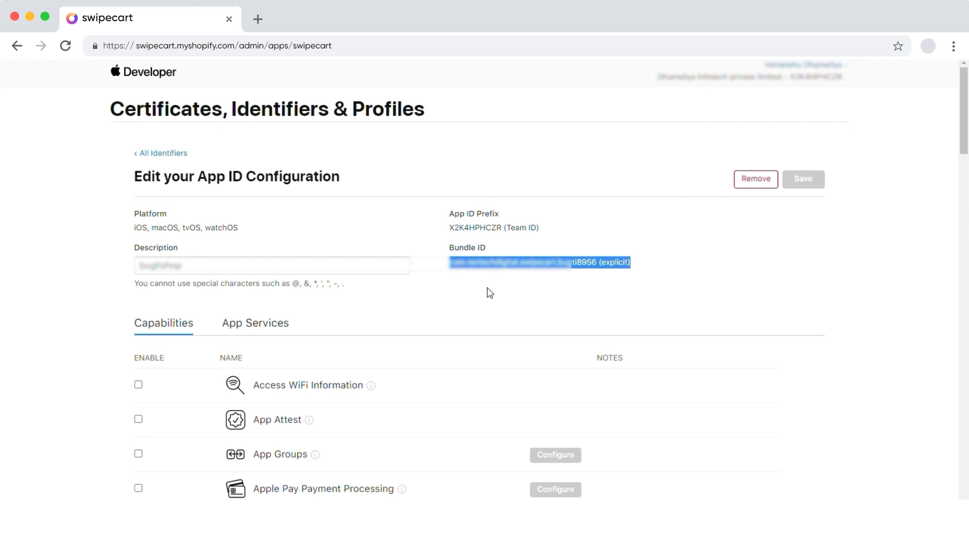
left_click(492, 267)
left_click_drag(461, 273, 596, 269)
left_click(603, 284)
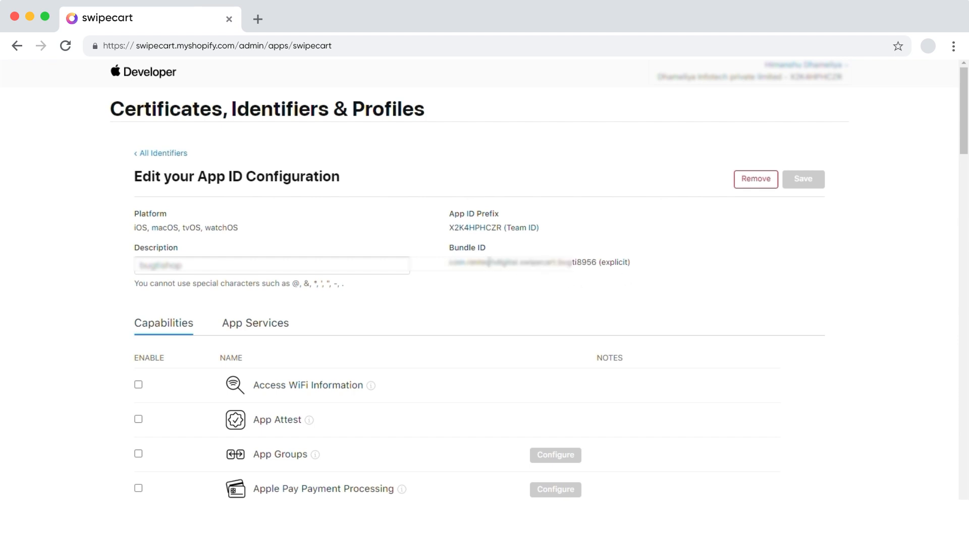
Return to all identifiers and start registering a new App ID of type App.
left_click(169, 154)
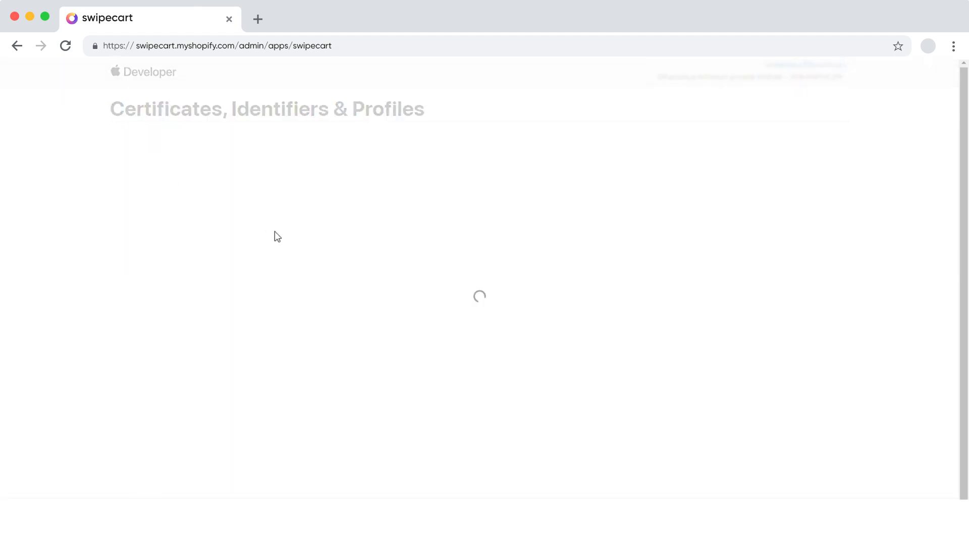
left_click(302, 155)
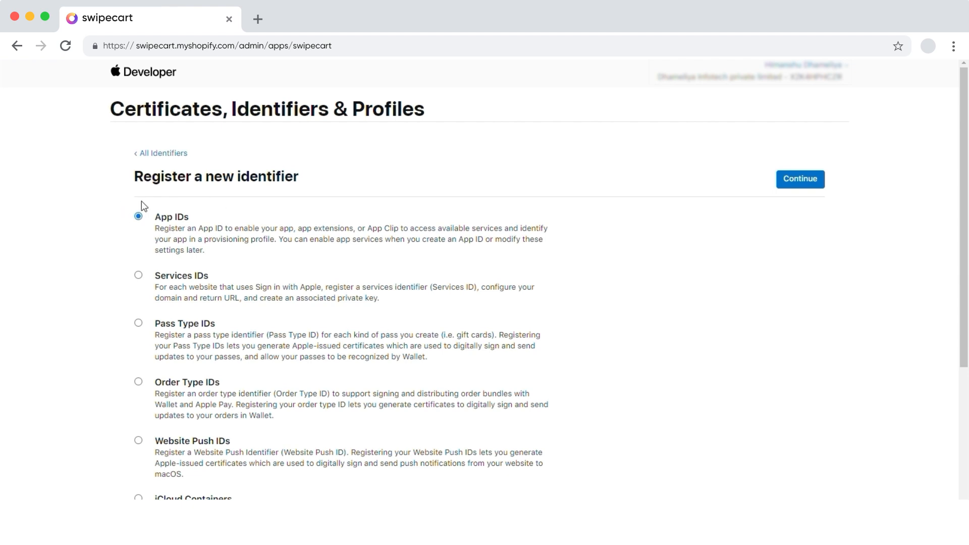
left_click(807, 180)
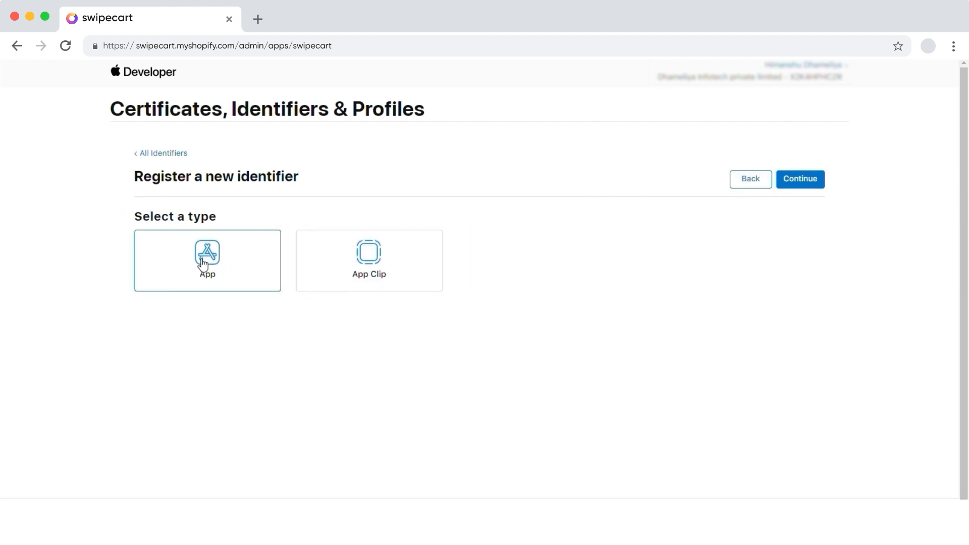
left_click(805, 183)
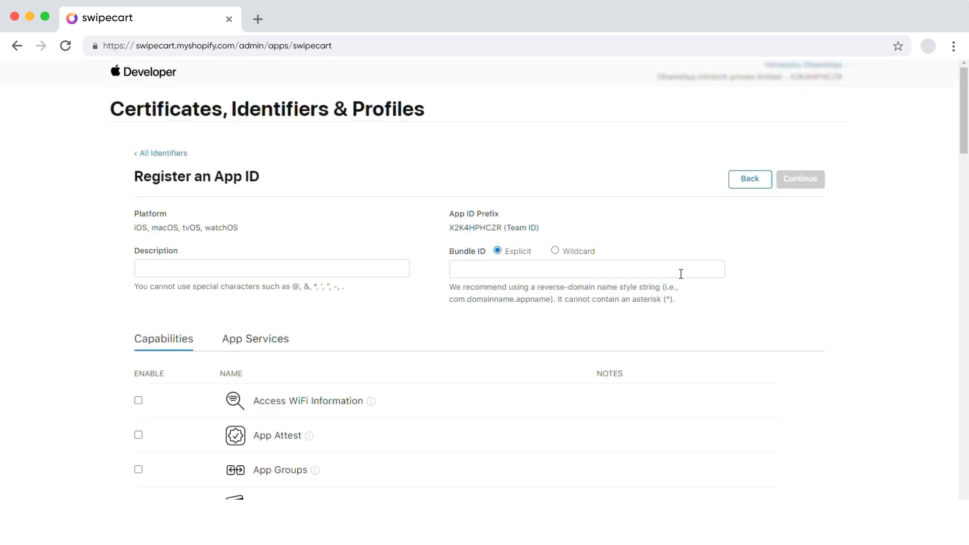
Set the explicit Bundle ID to the copied main app's Bundle ID with ".ImageNotification" appended.
left_click(487, 266)
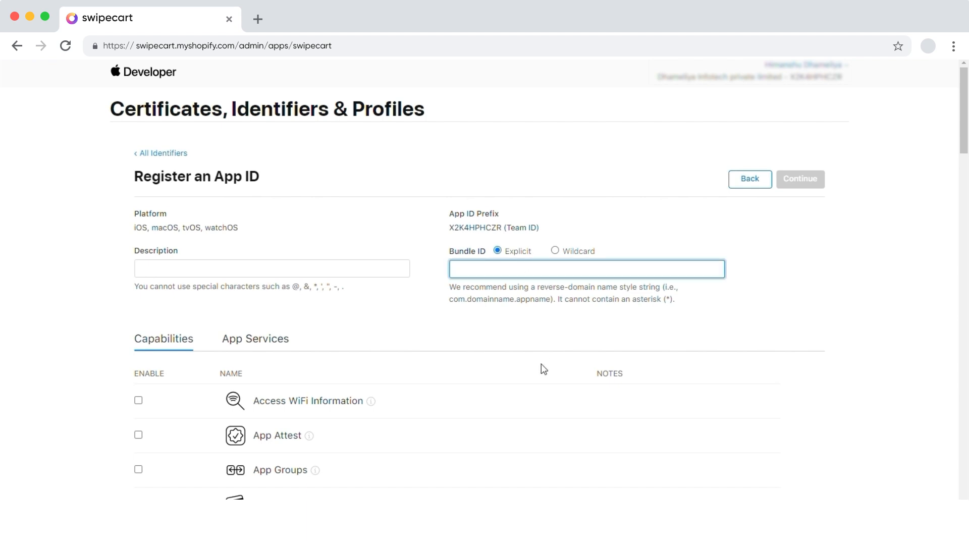
key("super+v")
left_click(808, 341)
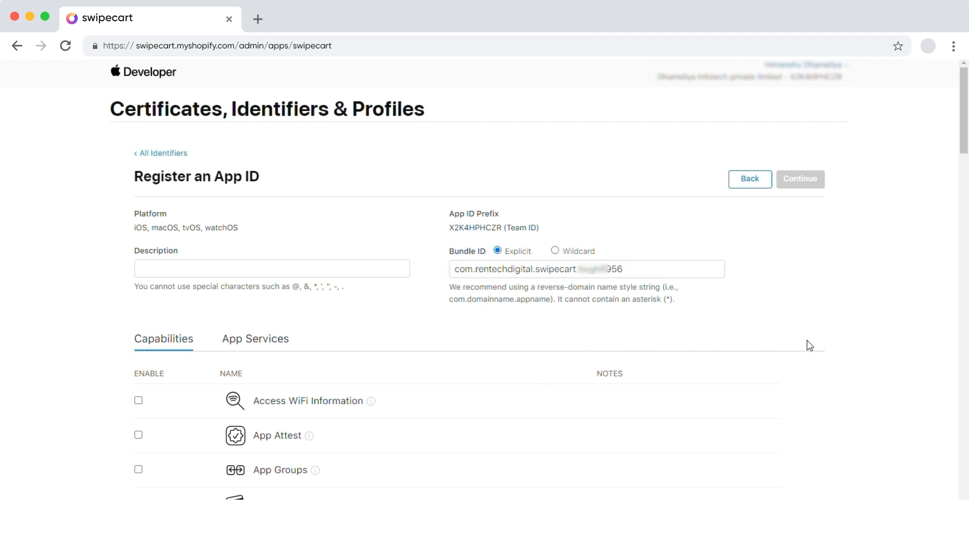
left_click(669, 272)
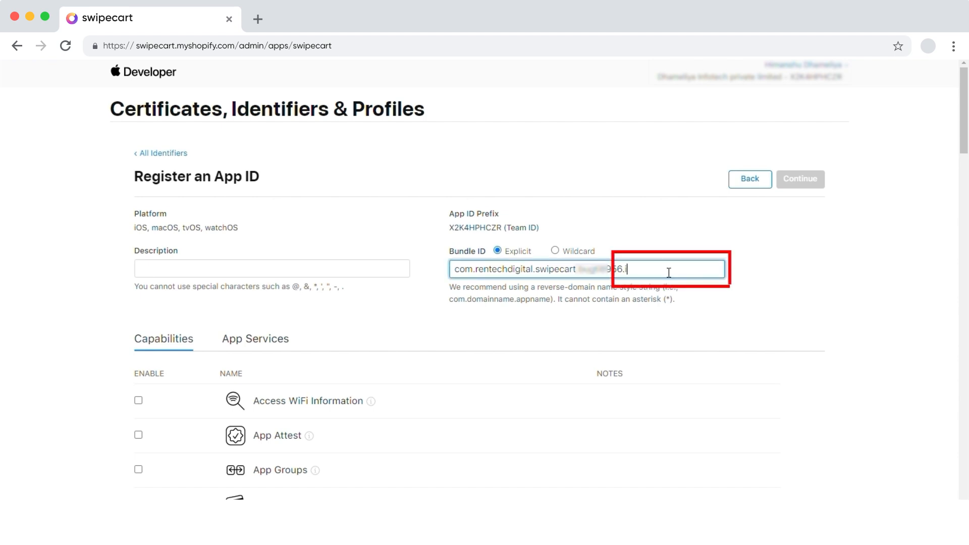
type(".ImageNotification")
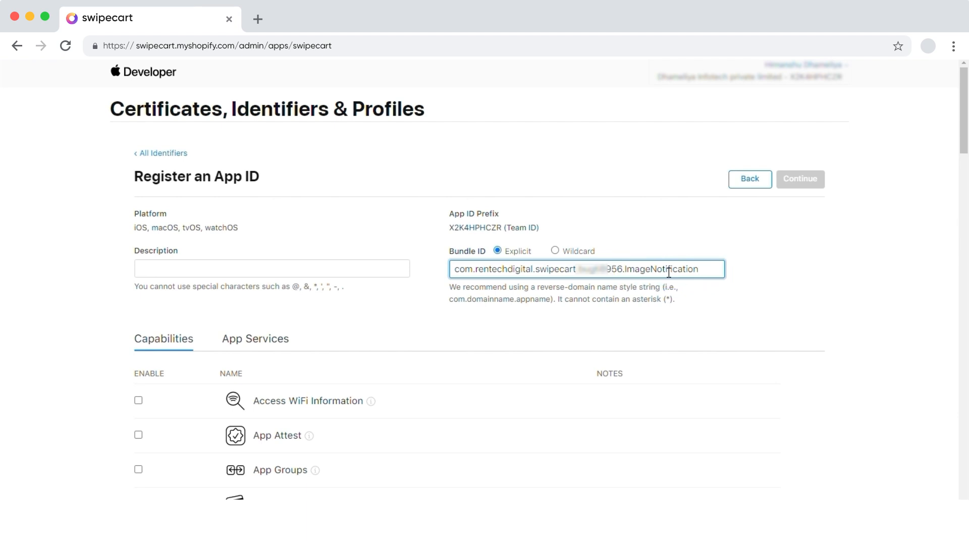
Copy the new Bundle ID into the Description, remove all its periods and complete the ending as "ImageNotificati".
key("super+a")
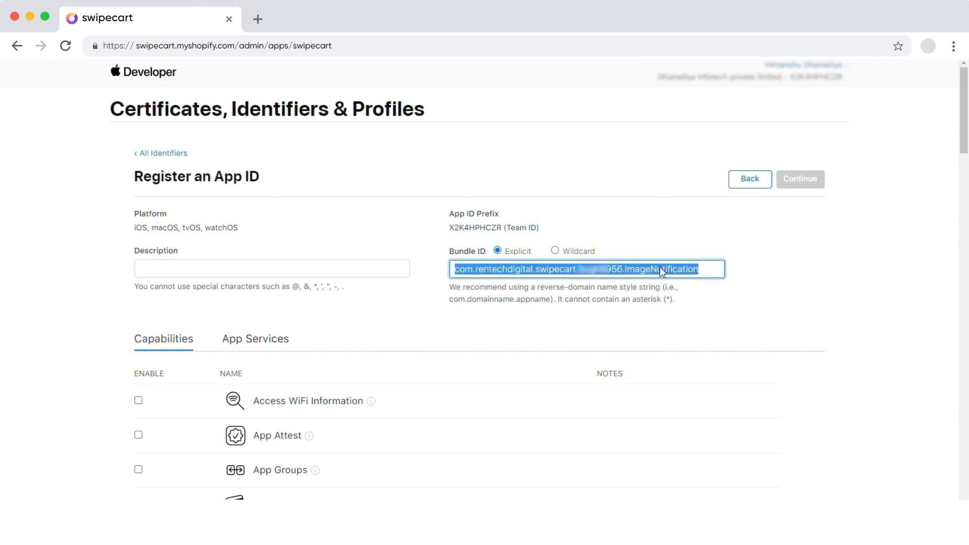
key("super+c")
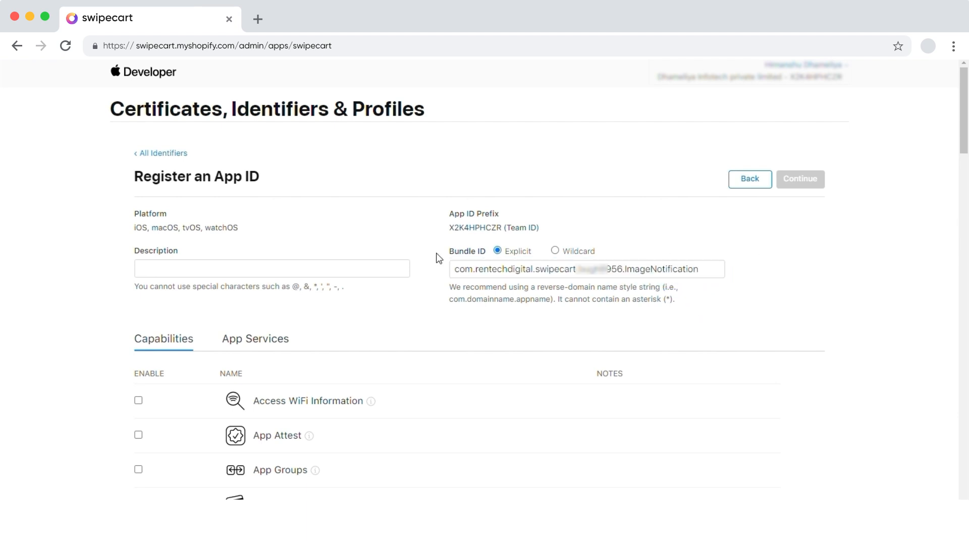
left_click(235, 273)
key("super+v")
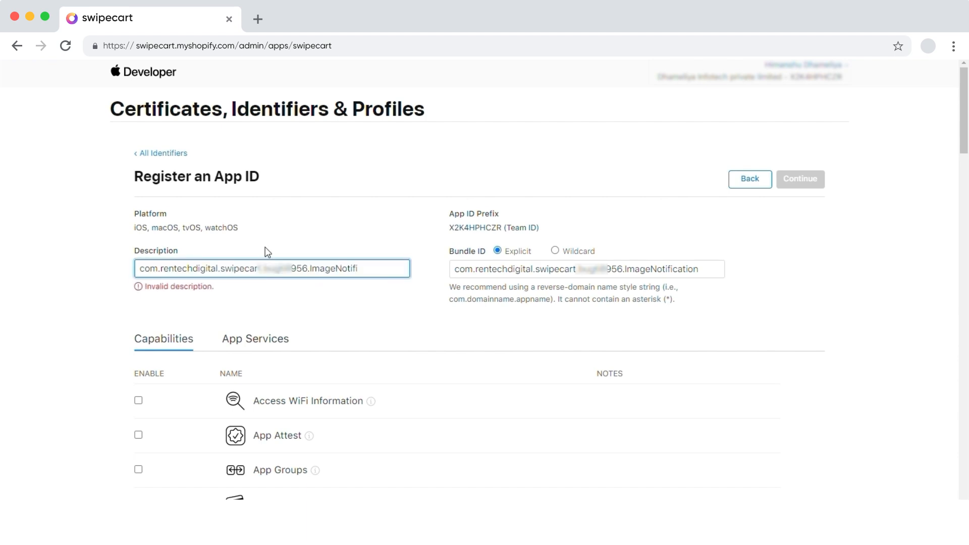
double_click(308, 268)
key("BackSpace")
key("Delete")
key("alt+Right")
key("Delete")
key("alt+Right")
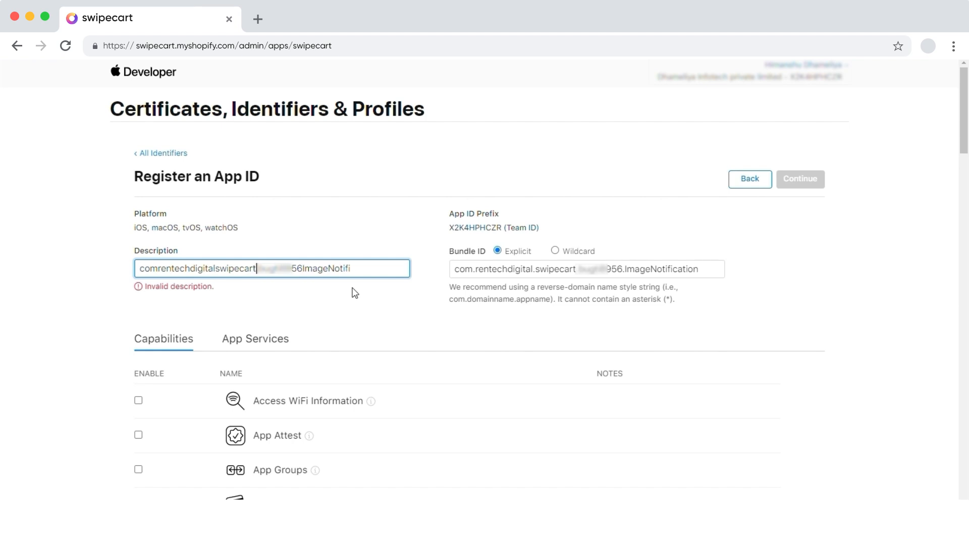
key("Delete")
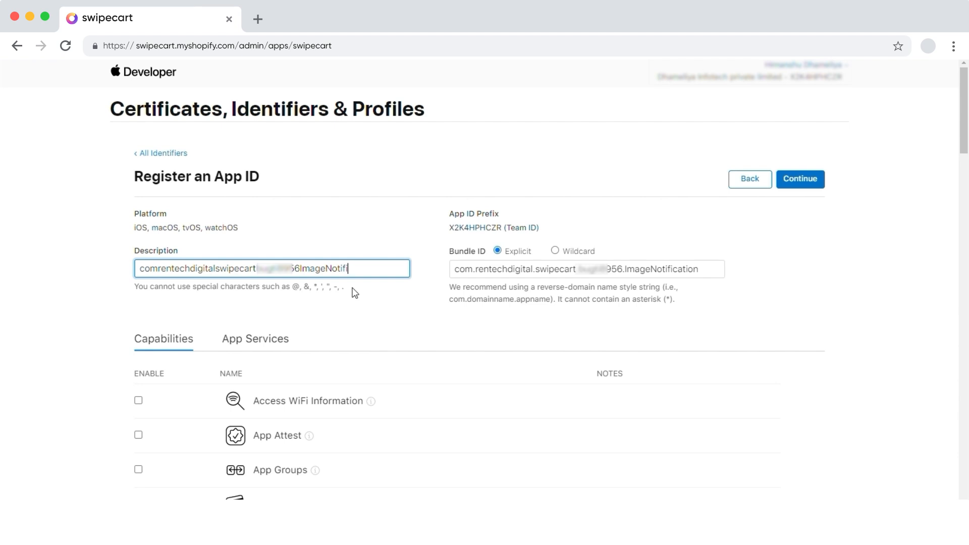
type("cati")
Enable the Associated Domains capability for the new App ID.
scroll(448, 303, "down", 10)
scroll(453, 272, "down", 3)
scroll(452, 273, "up", 4)
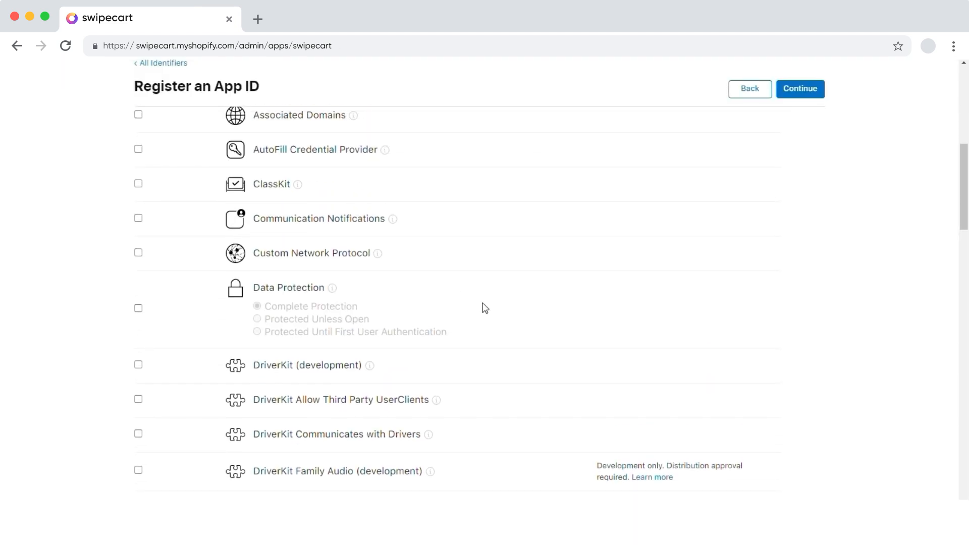
scroll(493, 309, "up", 3)
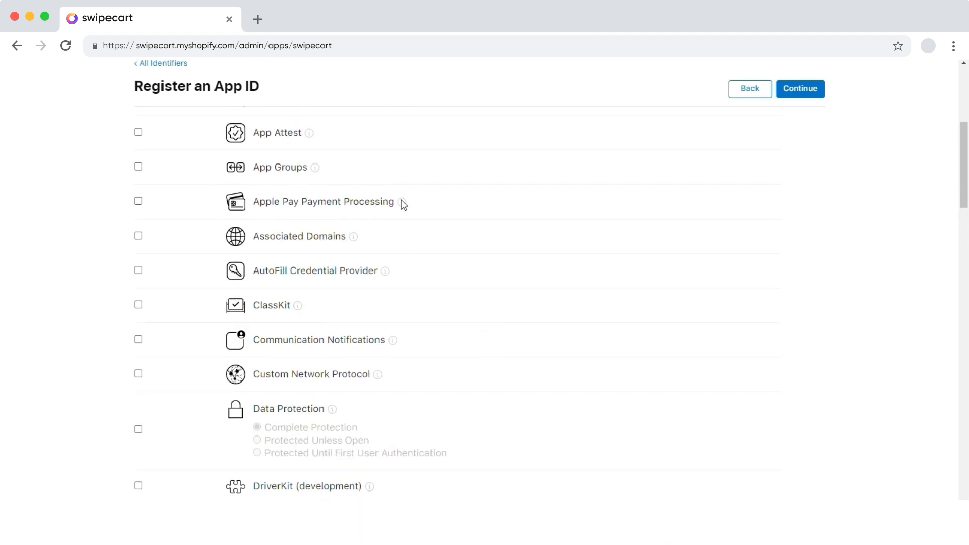
left_click(138, 235)
Enable the Push Notifications capability for the new App ID.
scroll(406, 249, "down", 9)
scroll(409, 252, "down", 20)
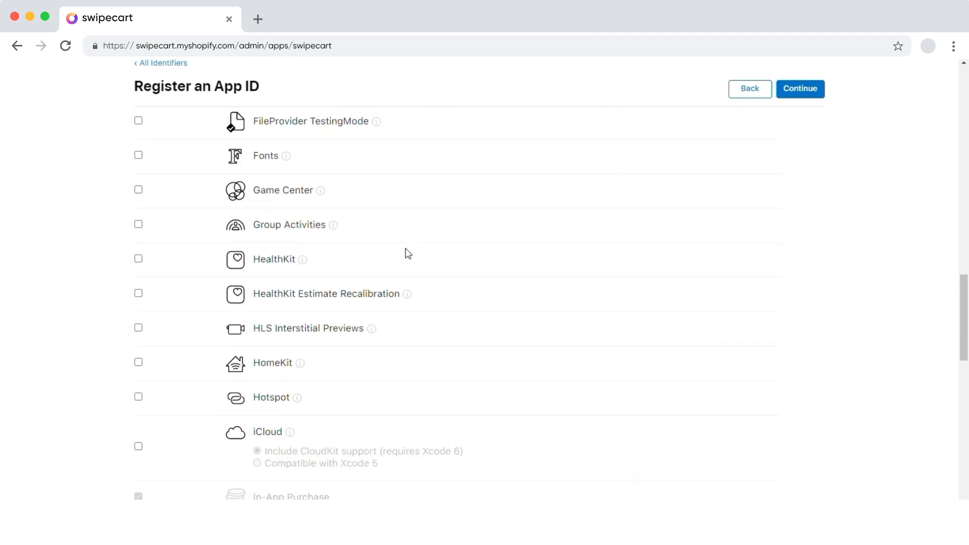
scroll(413, 255, "down", 6)
scroll(411, 253, "up", 3)
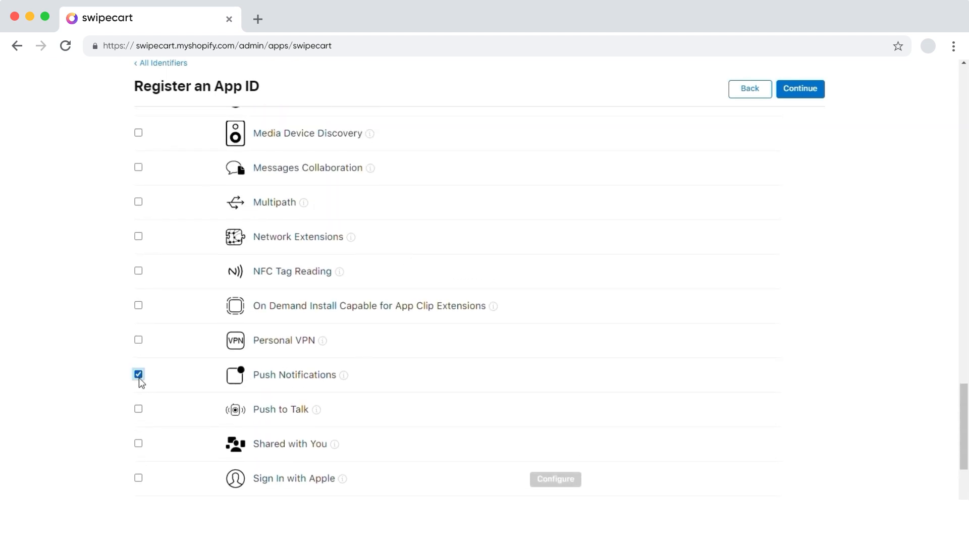
Continue to the confirmation page and register the new ImageNotification App ID.
scroll(151, 373, "up", 13)
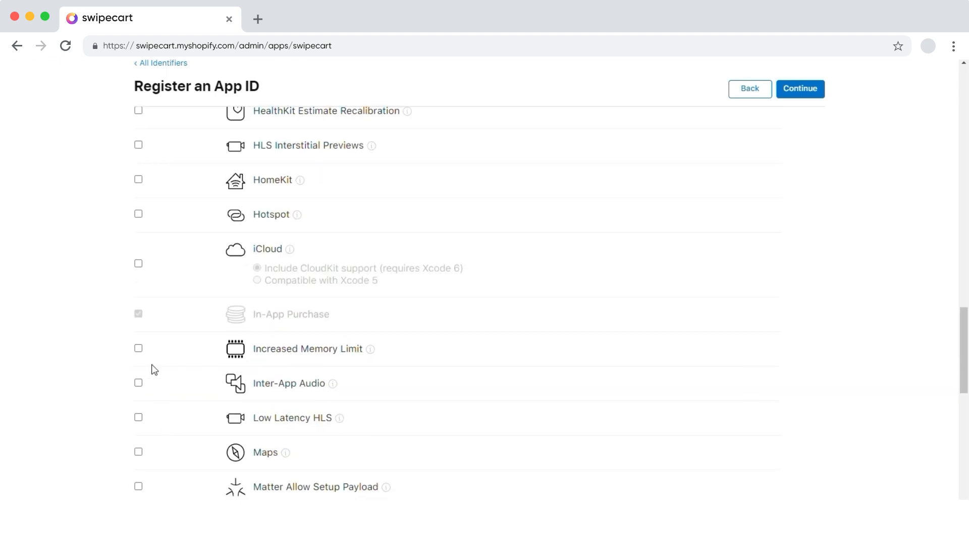
scroll(150, 363, "up", 15)
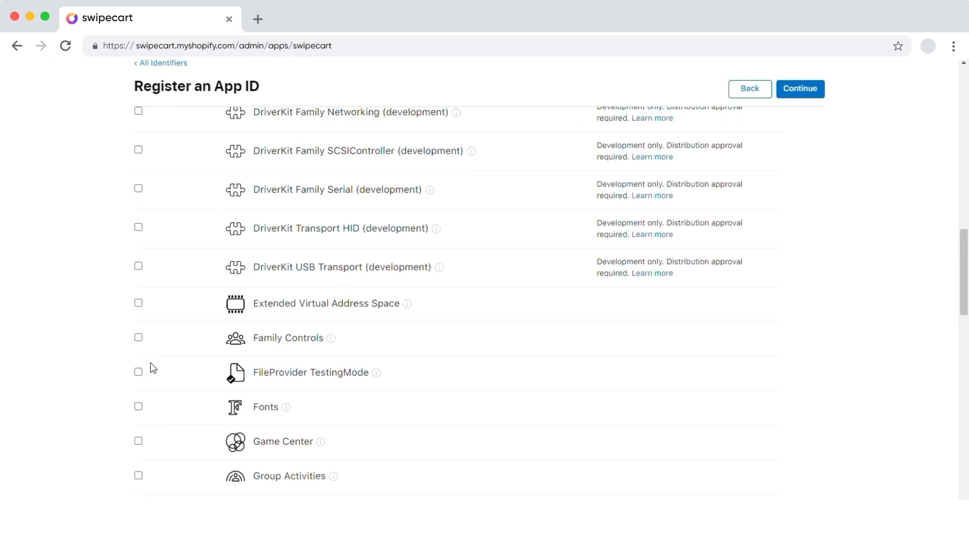
left_click(801, 89)
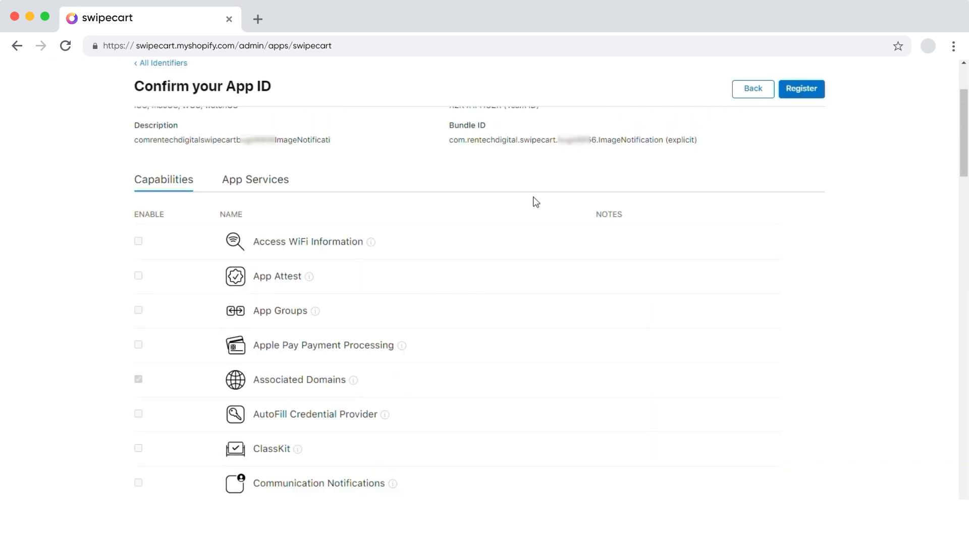
left_click(796, 99)
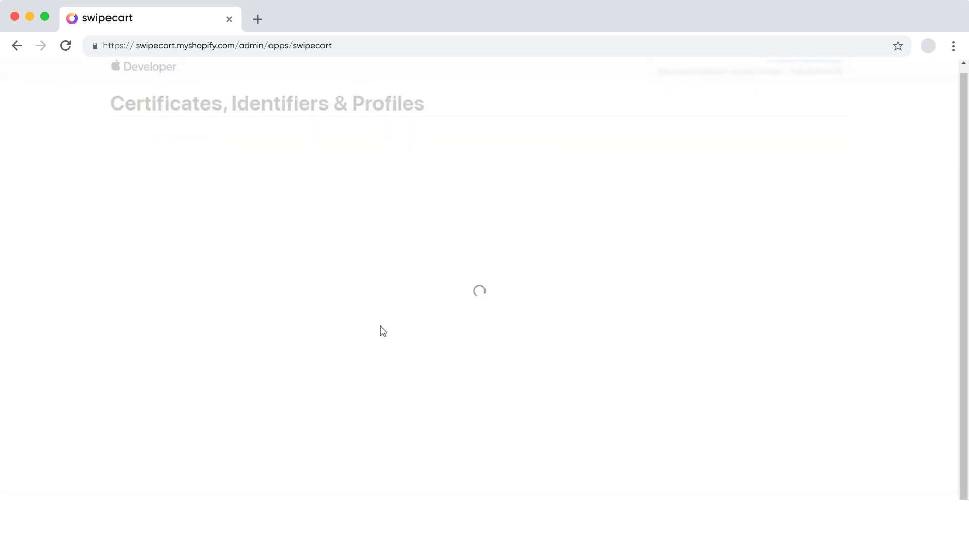
Start a new provisioning profile of the iOS App Development type and continue to its App ID selection.
left_click(124, 215)
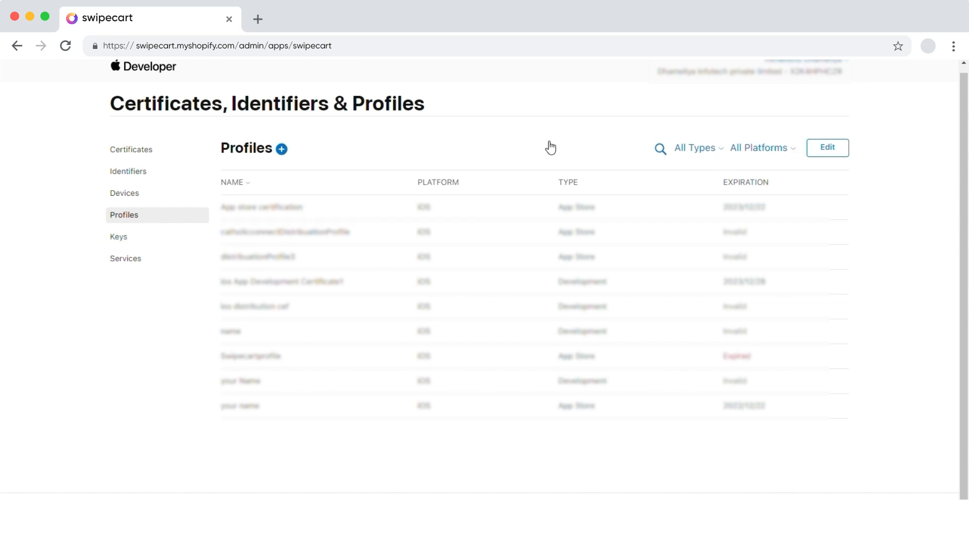
left_click(282, 149)
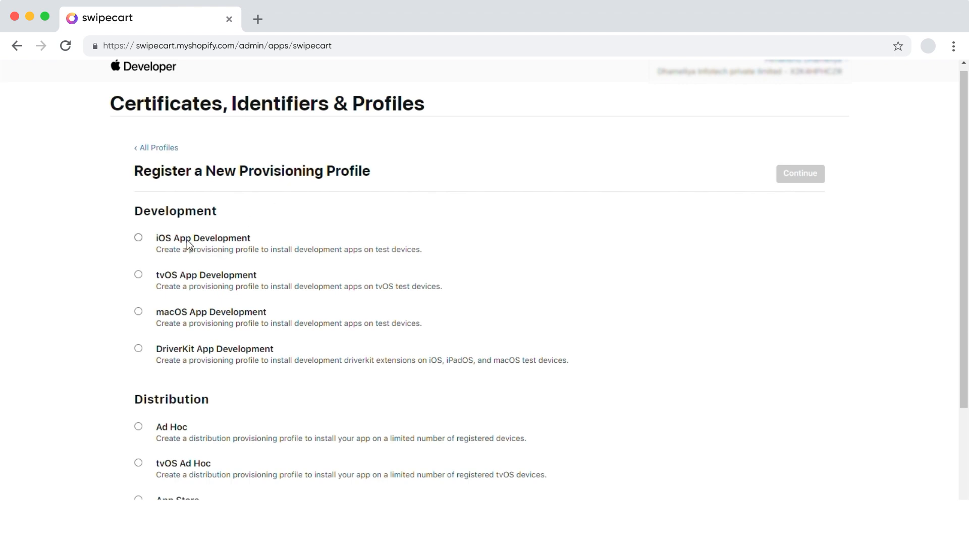
left_click(139, 237)
left_click(821, 175)
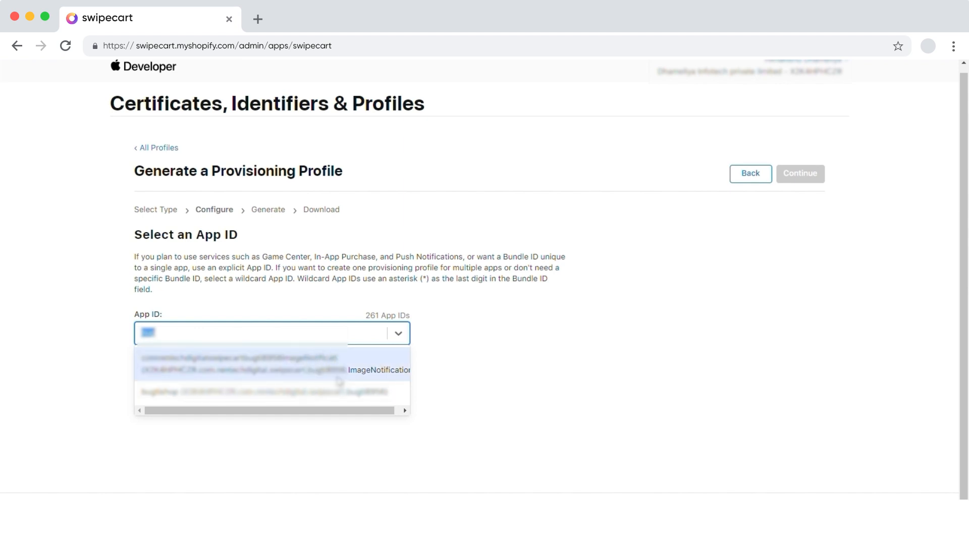
Assign the ImageNotification App ID to the provisioning profile and include all available development certificates.
left_click(381, 372)
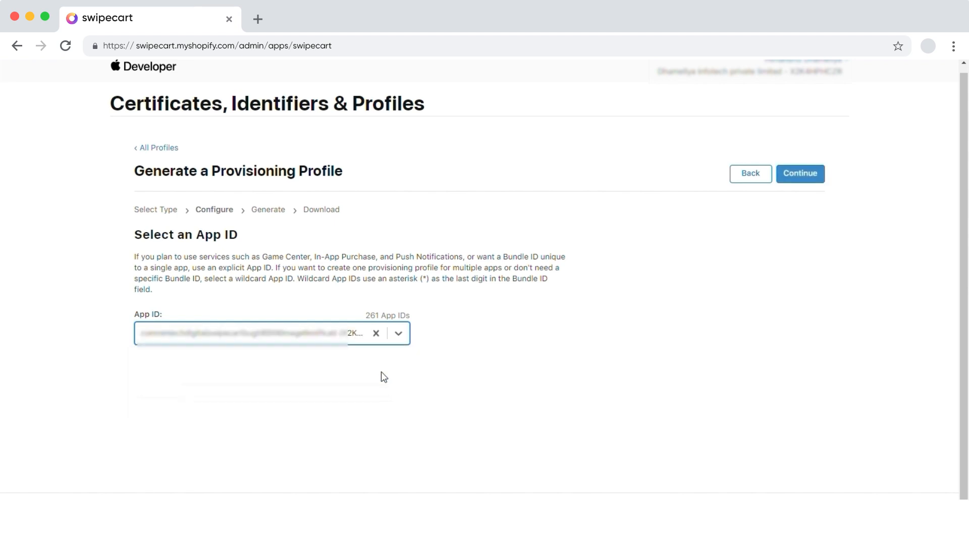
left_click(815, 178)
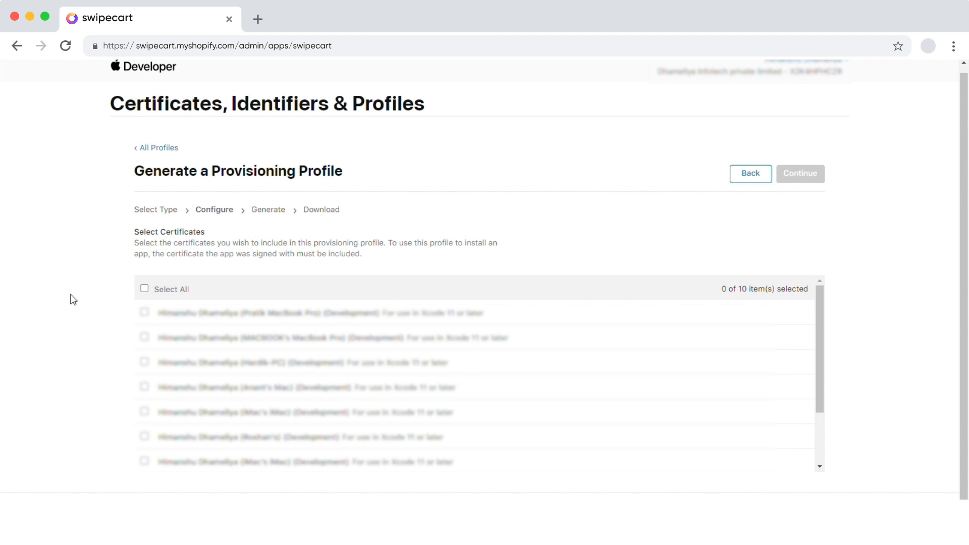
scroll(192, 379, "down", 3)
scroll(187, 377, "up", 3)
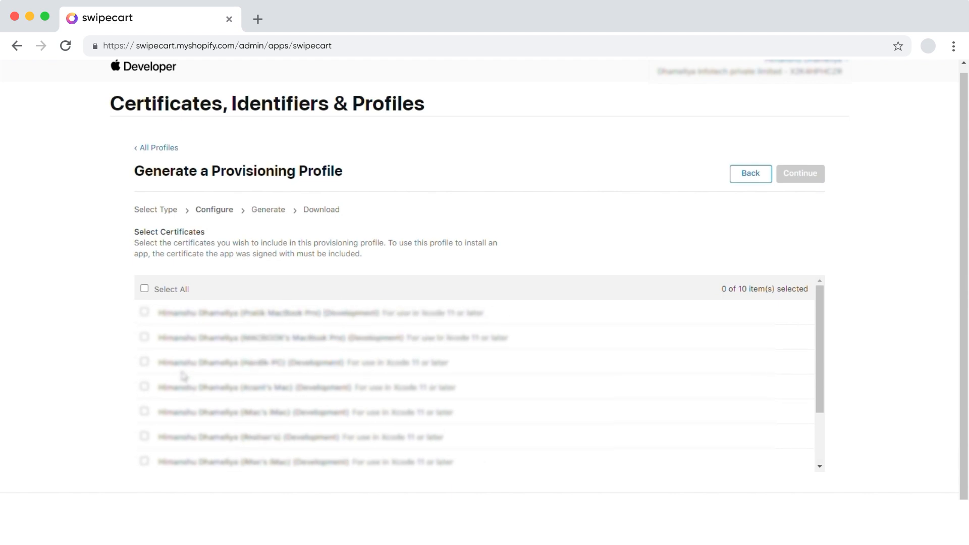
left_click(145, 289)
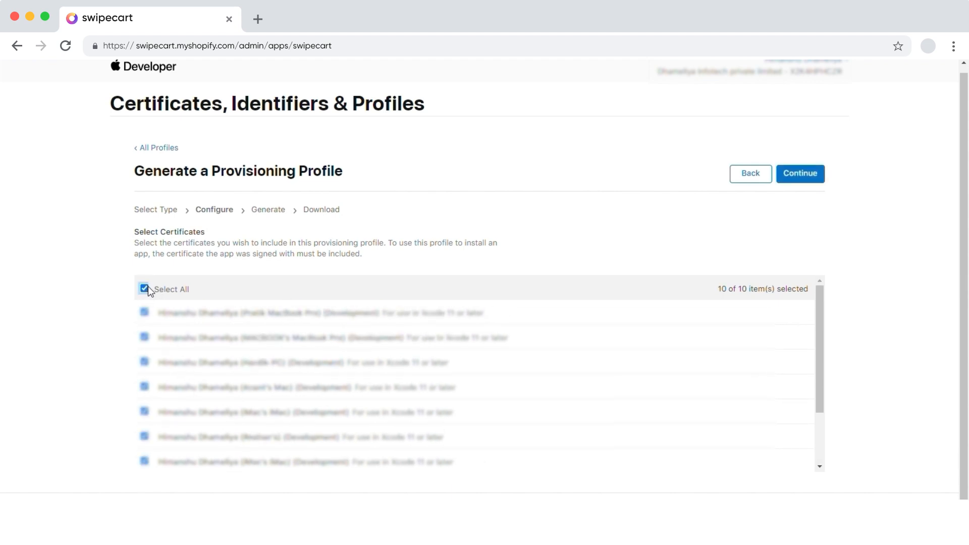
Include Mac devices and all registered devices in the development provisioning profile, and continue to its review and naming page.
left_click(802, 181)
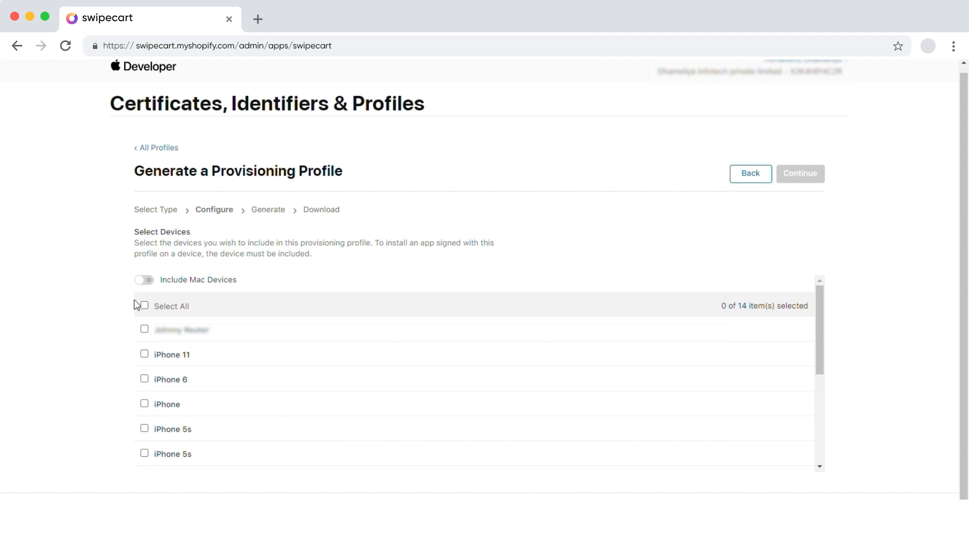
left_click(144, 306)
left_click(144, 280)
left_click(145, 306)
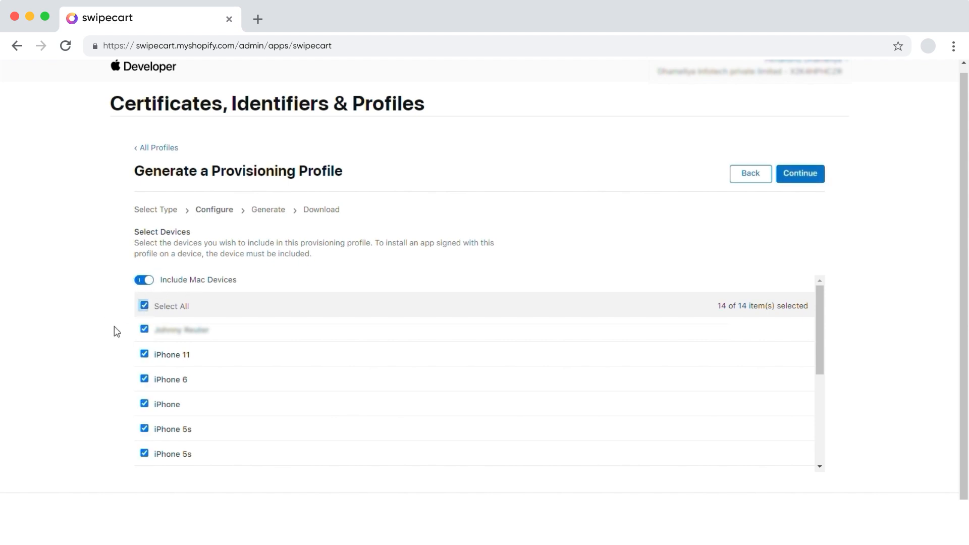
left_click(823, 174)
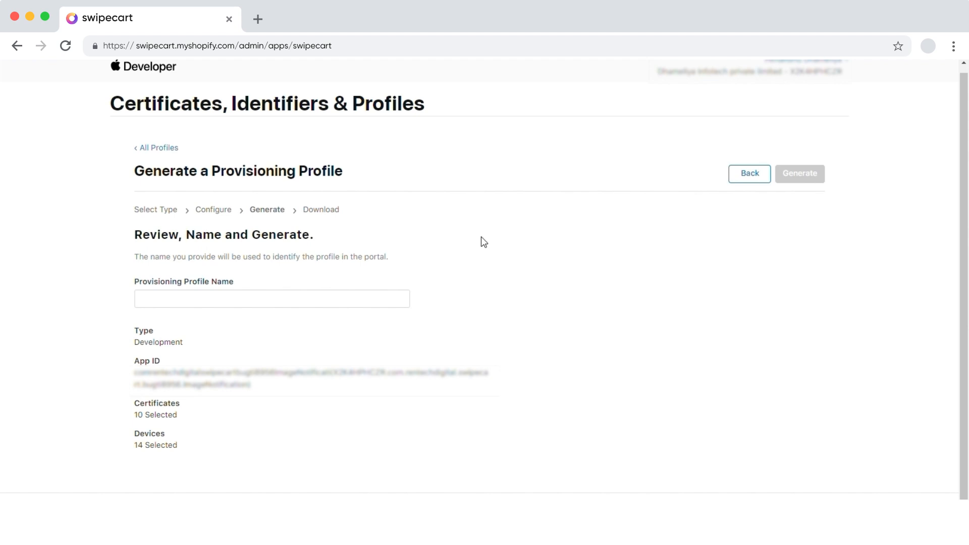
Name the development provisioning profile "iOS APP Distribution Notification" and generate it.
left_click(167, 312)
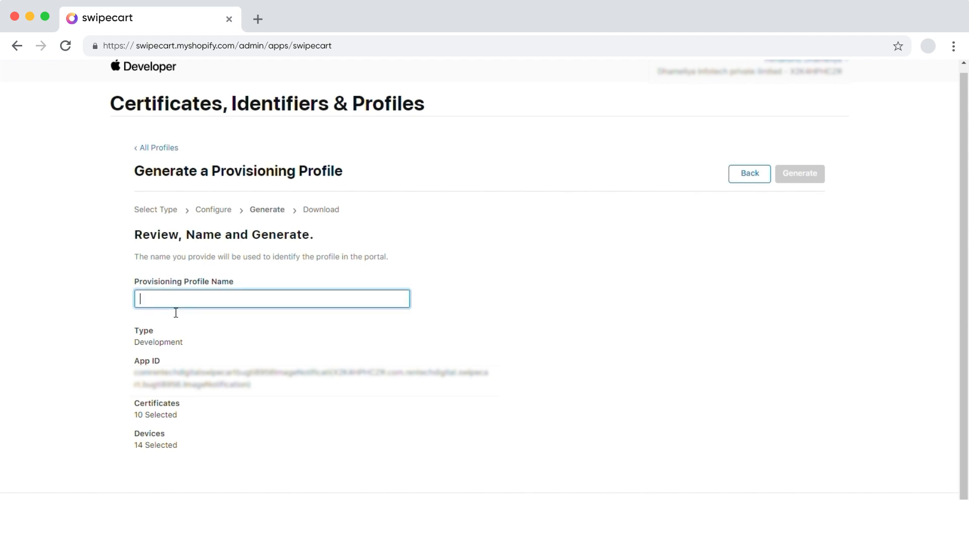
type("IOS APp")
key("BackSpace")
type("p")
key("BackSpace")
type("P")
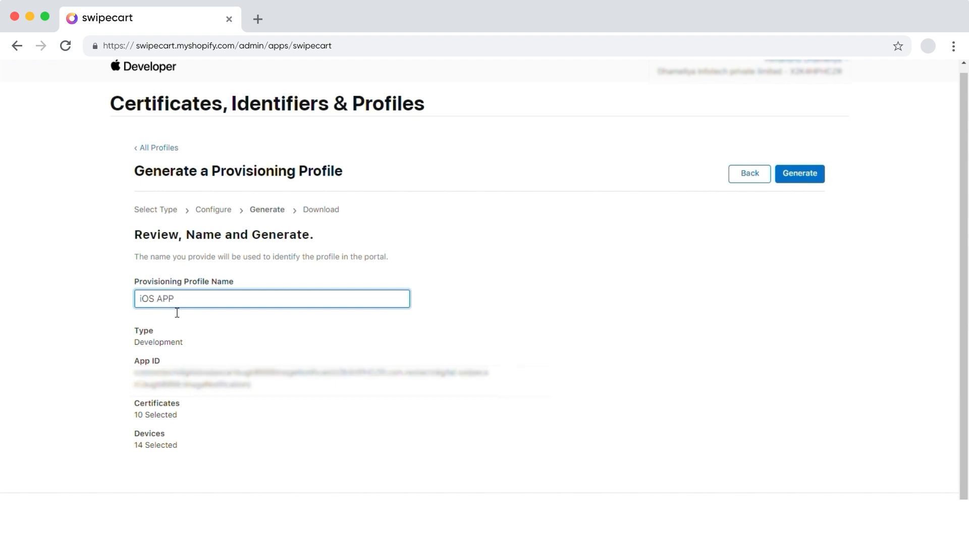
type(" Distribution Notification")
key("super+a")
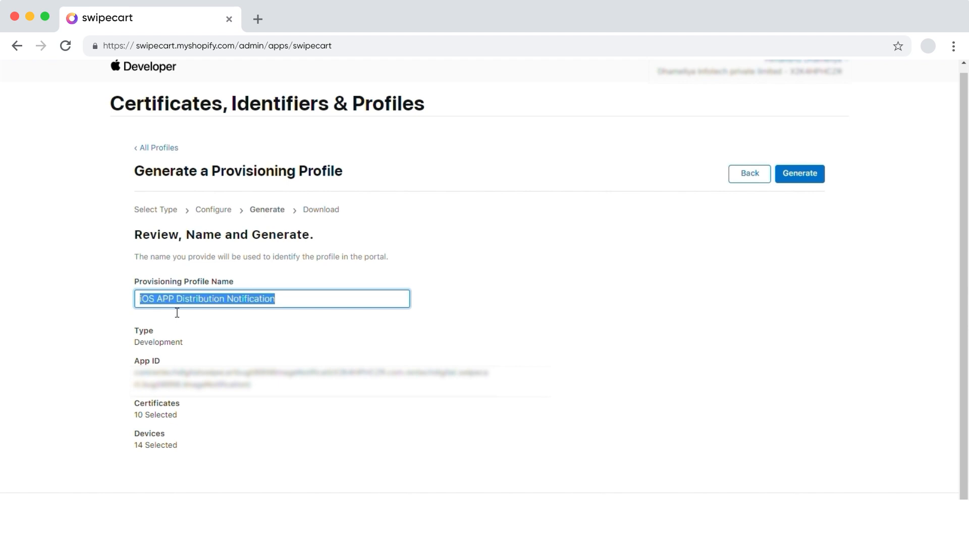
left_click(549, 285)
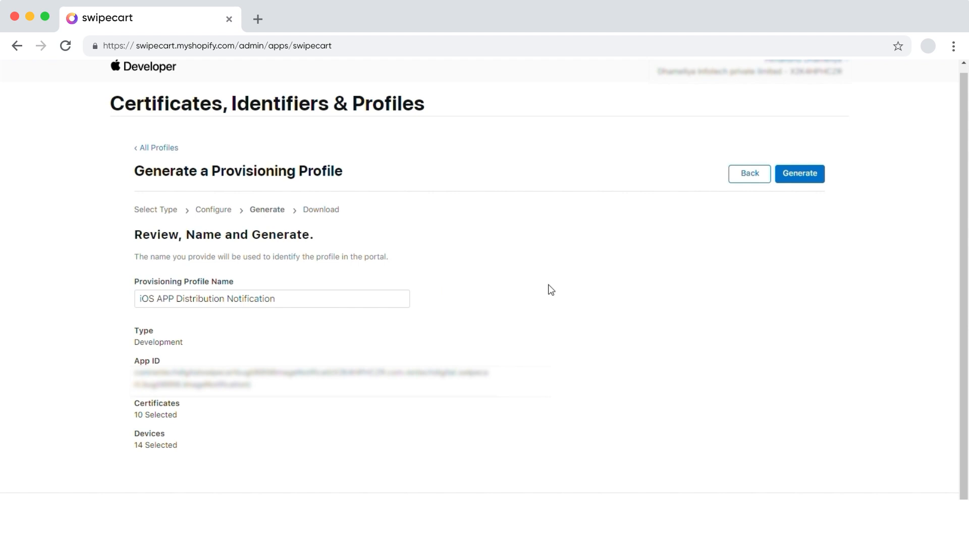
left_click(825, 182)
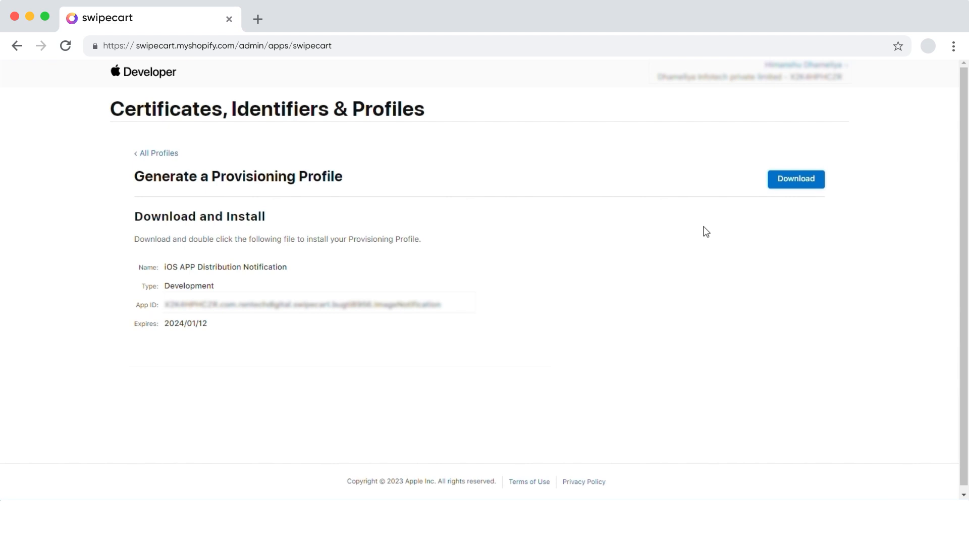
Start another new provisioning profile of the App Store distribution type and continue to its App ID selection.
left_click(157, 155)
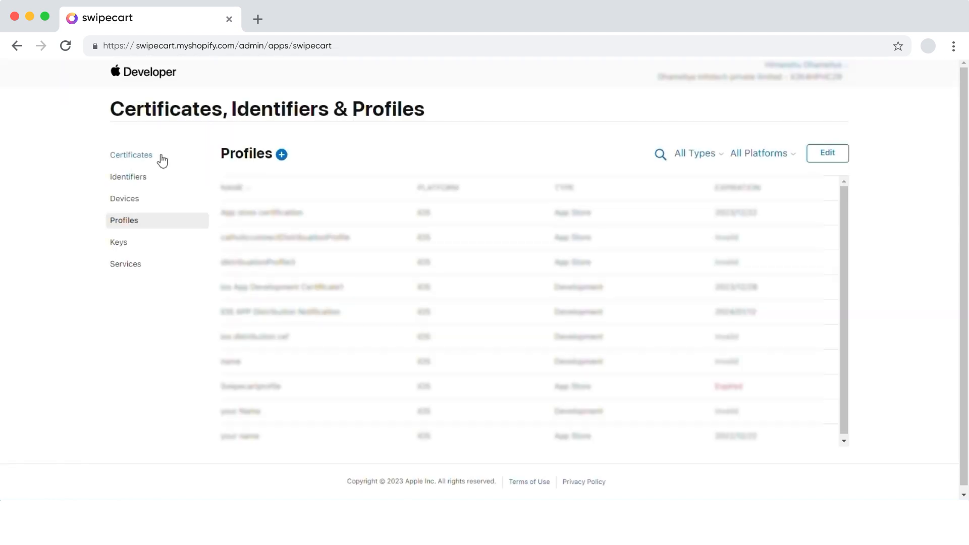
left_click(285, 156)
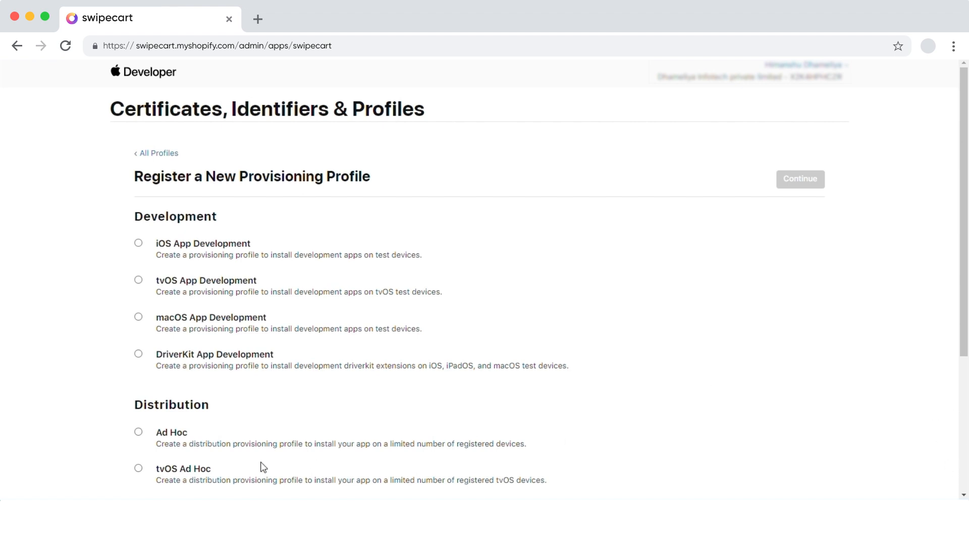
scroll(258, 346, "down", 3)
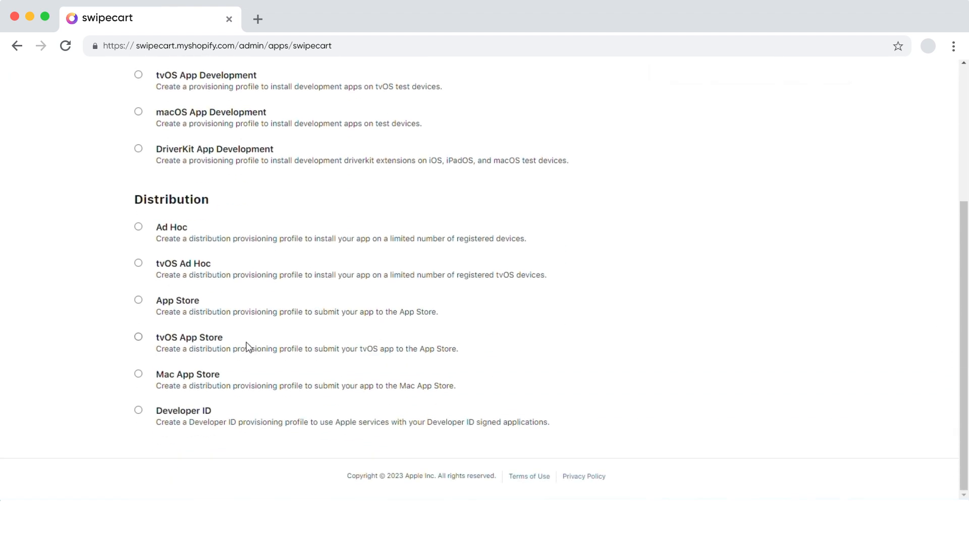
left_click(138, 300)
scroll(790, 319, "up", 5)
left_click(800, 179)
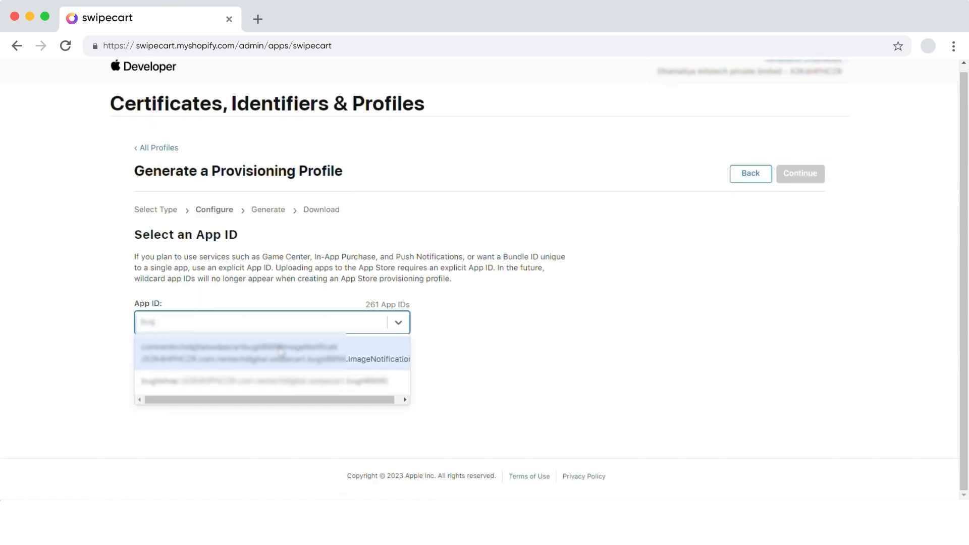
Assign the ImageNotification App ID and the distribution certificate dated Dec 22, 2023 to the App Store profile.
left_click(388, 363)
left_click(810, 173)
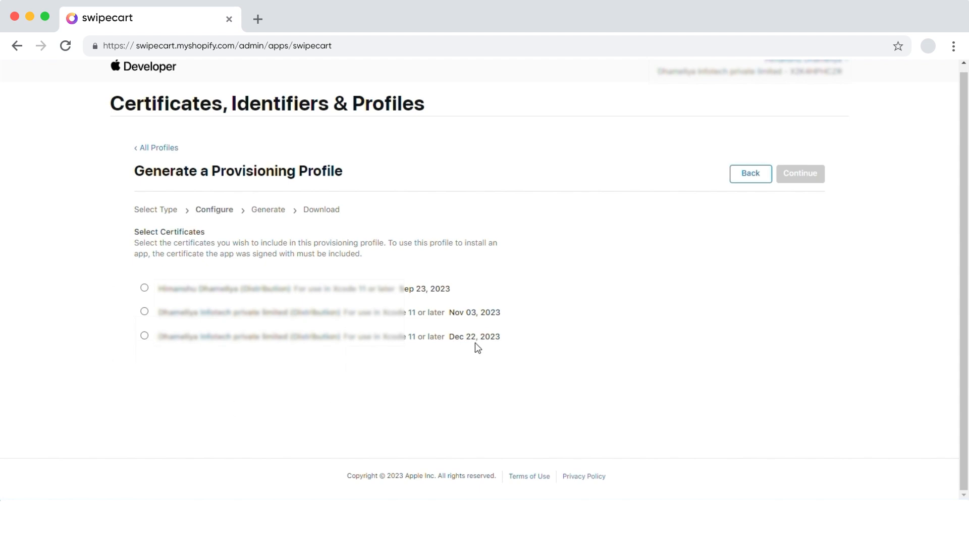
left_click(145, 335)
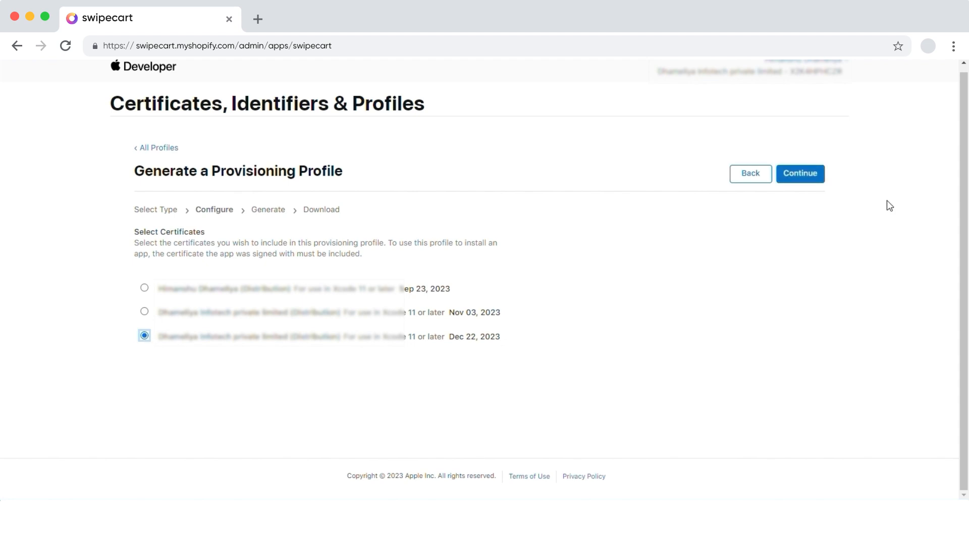
left_click(800, 176)
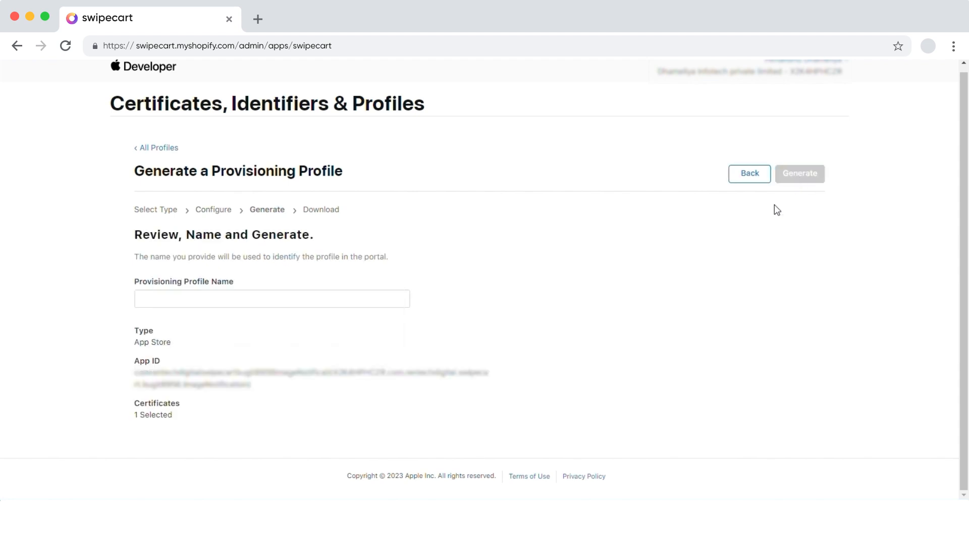
Generate the App Store provisioning profile under the name "App store Certificate notification" and download it.
left_click(230, 306)
type("App store ")
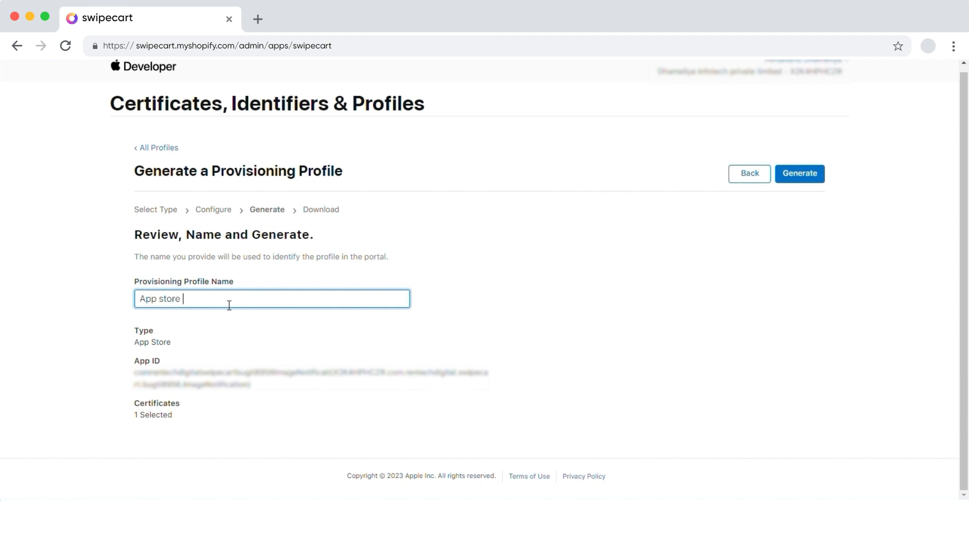
type("Certificate notification")
left_click(800, 183)
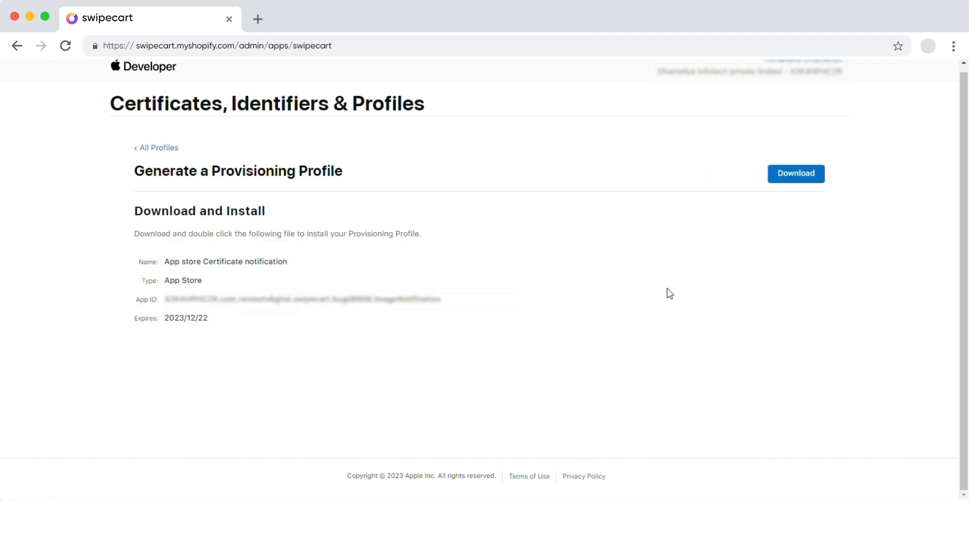
left_click(808, 176)
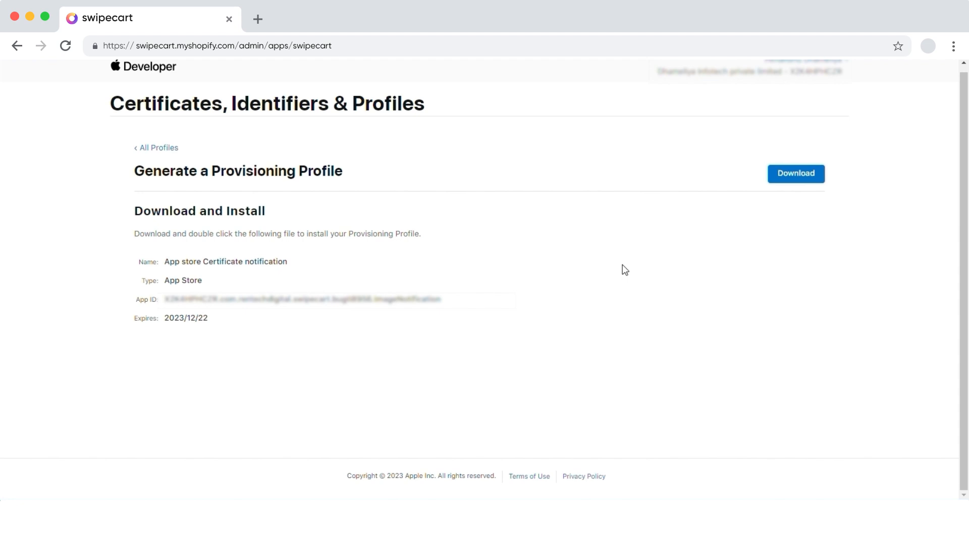